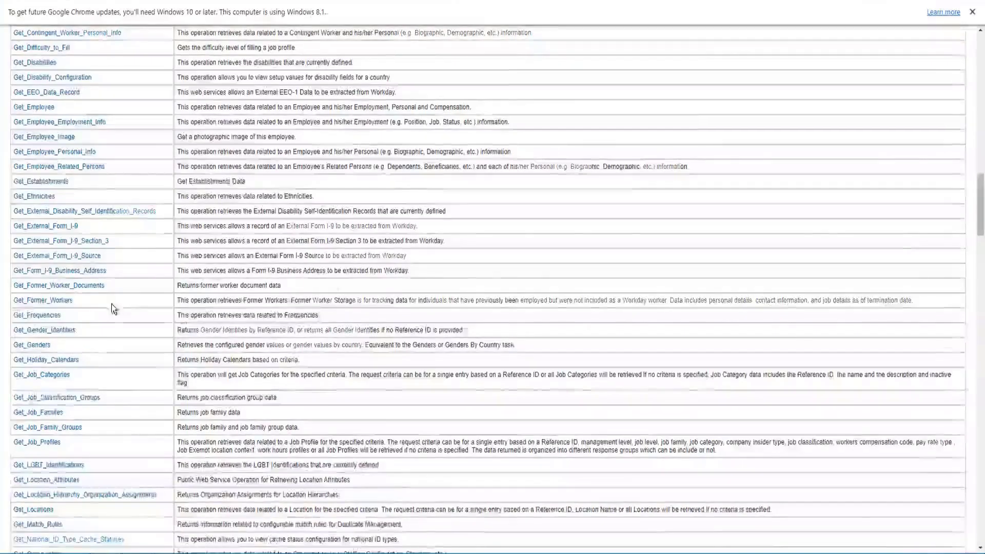
- Search the Human_Resources web service page for "requ" from its beginning
scroll(112, 304, "up", 15)
scroll(487, 164, "up", 10)
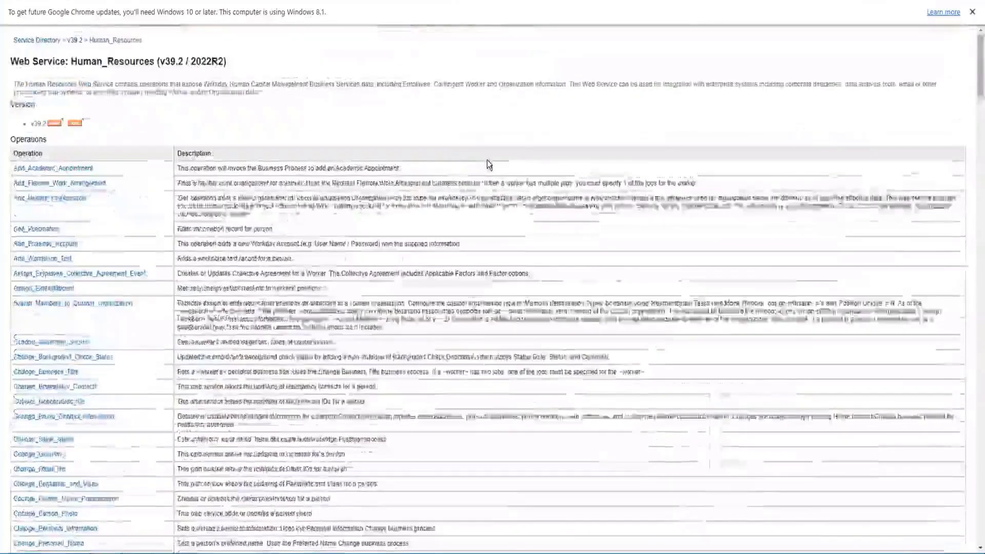
key("ctrl+f")
type("requ")
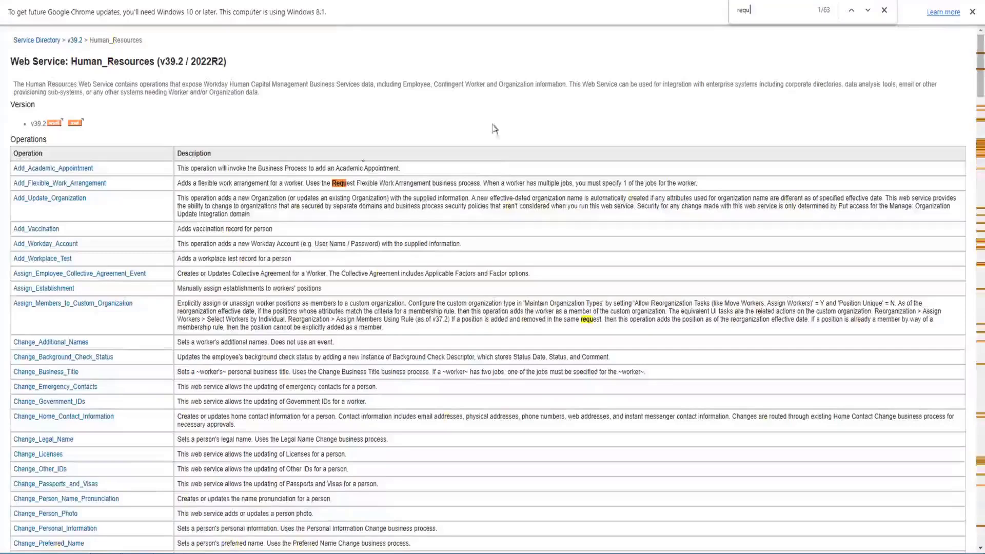
- Return to the v39.2 service directory, open the Compensation web service and search its operations for "reque"
left_click(76, 46)
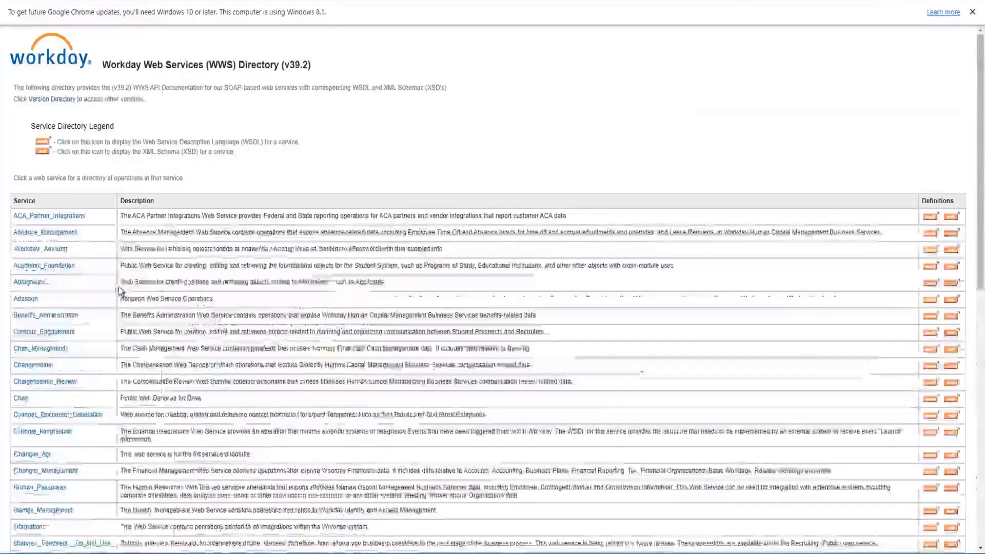
scroll(94, 274, "down", 9)
scroll(94, 274, "up", 6)
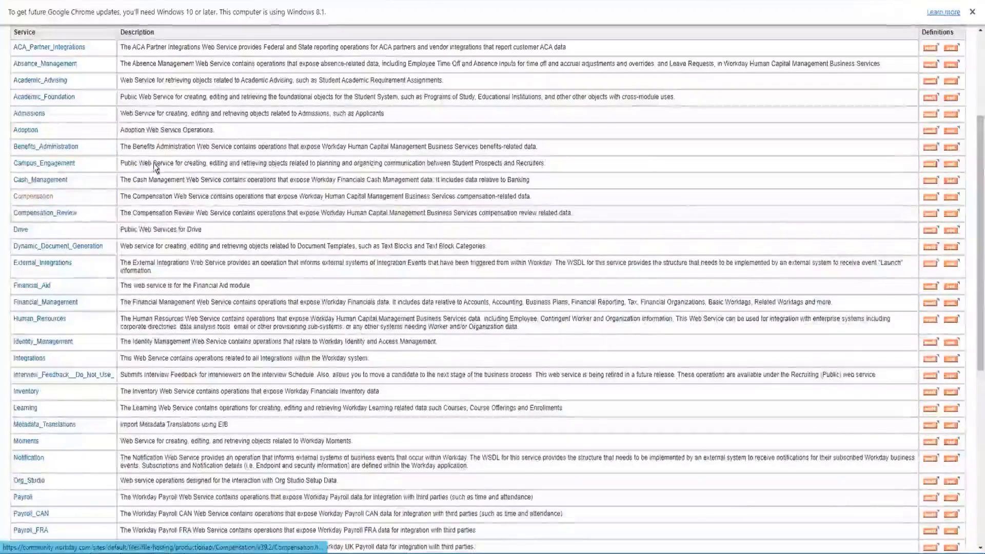
key("ctrl+f")
type("reqy")
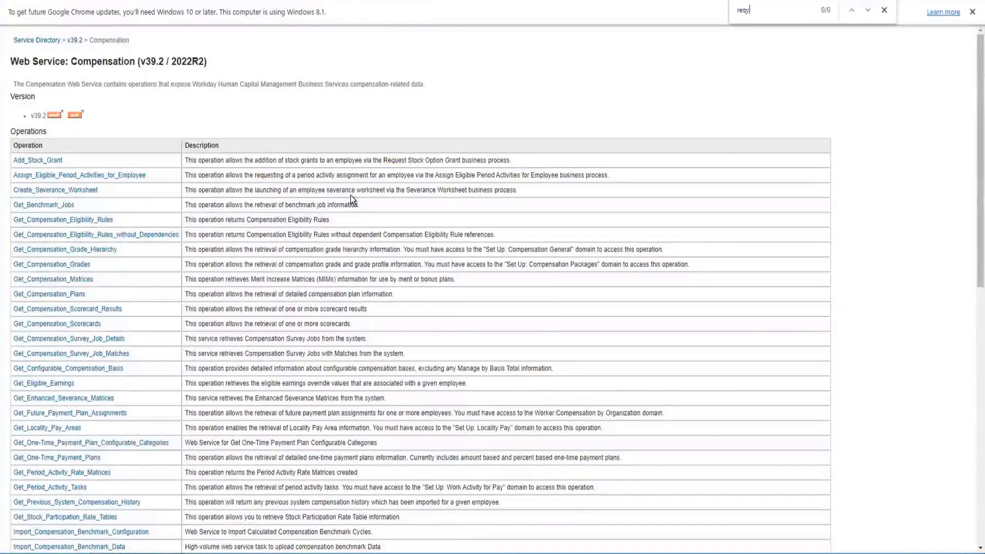
key("BackSpace")
type("ue")
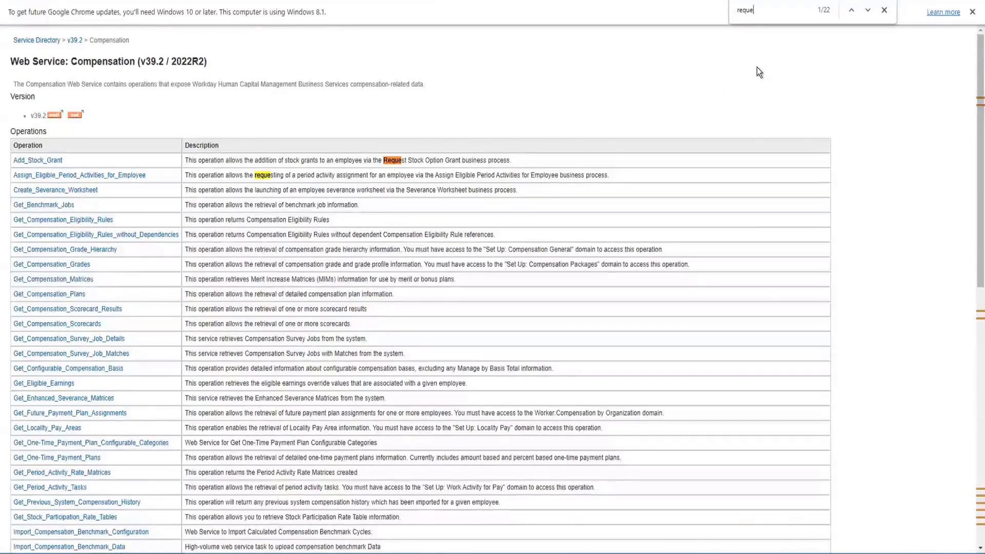
- Search the Compensation operations for "one time" and open the Request_One-Time_Payment operation
key("BackSpace")
key("BackSpace")
key("BackSpace")
key("BackSpace")
key("BackSpace")
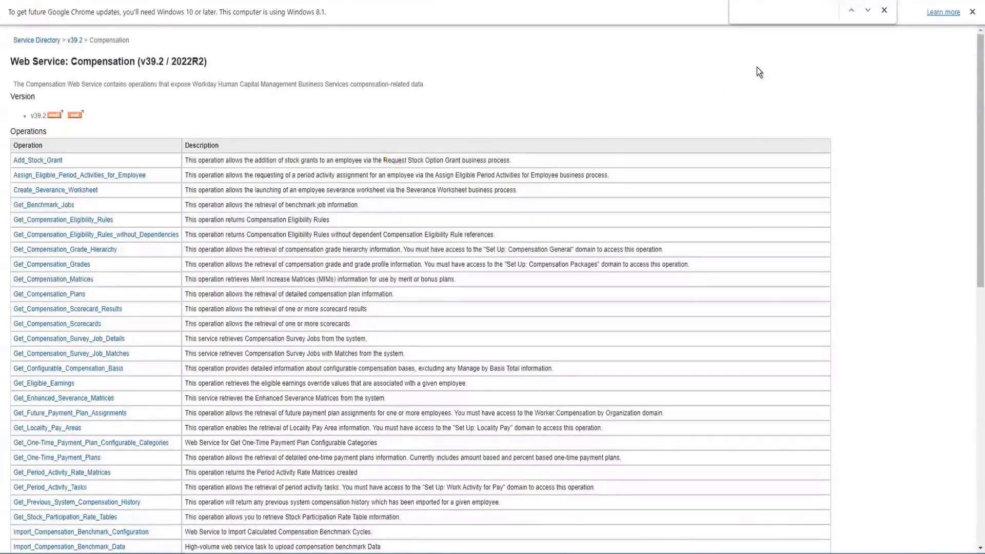
type("one time")
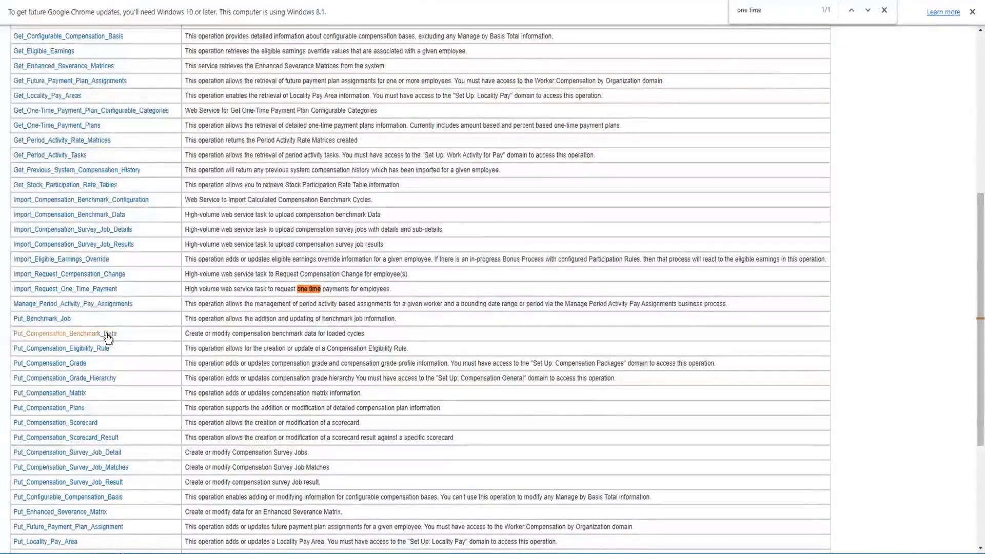
scroll(110, 339, "down", 2)
scroll(110, 339, "down", 3)
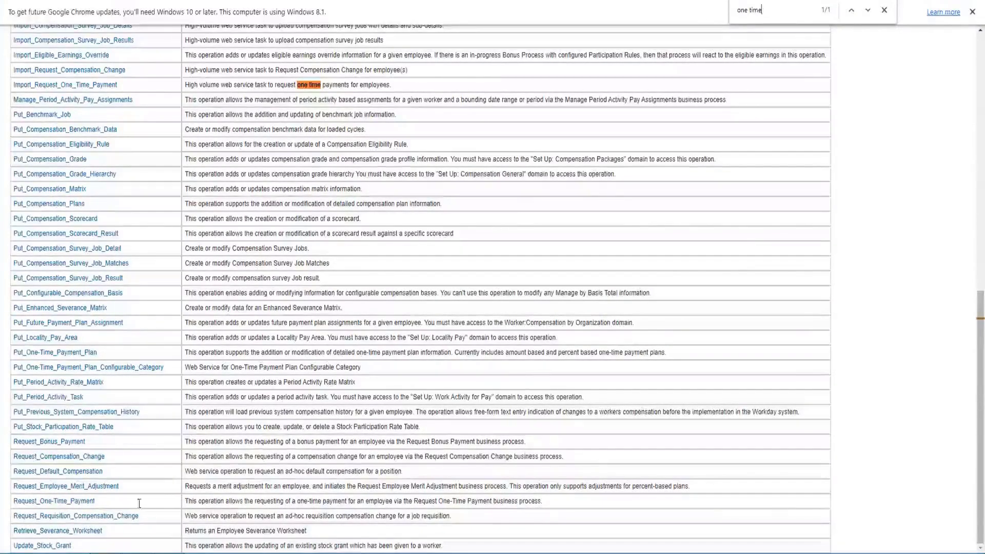
left_click(64, 505)
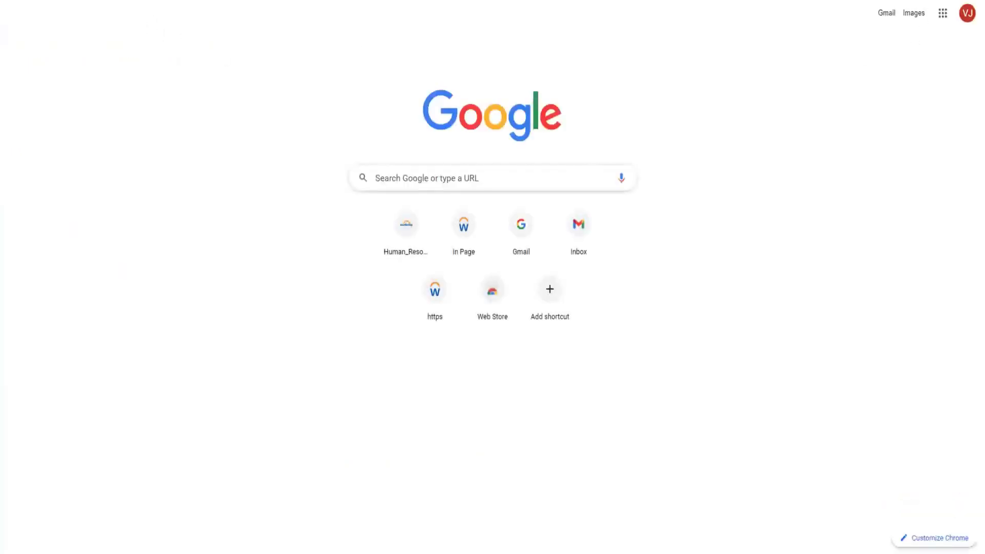
- Log in to RoboForm with the master password and launch the saved Workday login
left_click(909, 1)
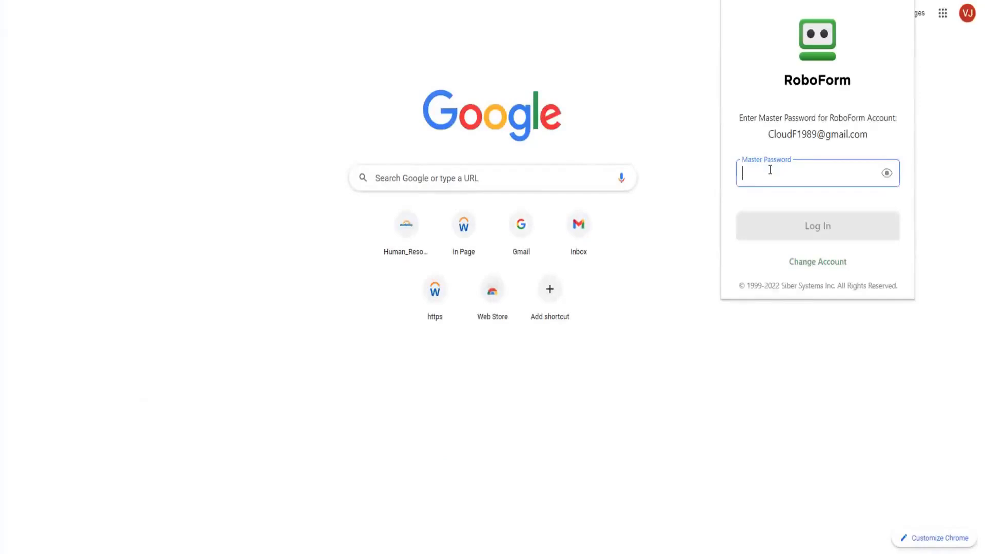
type("••••••")
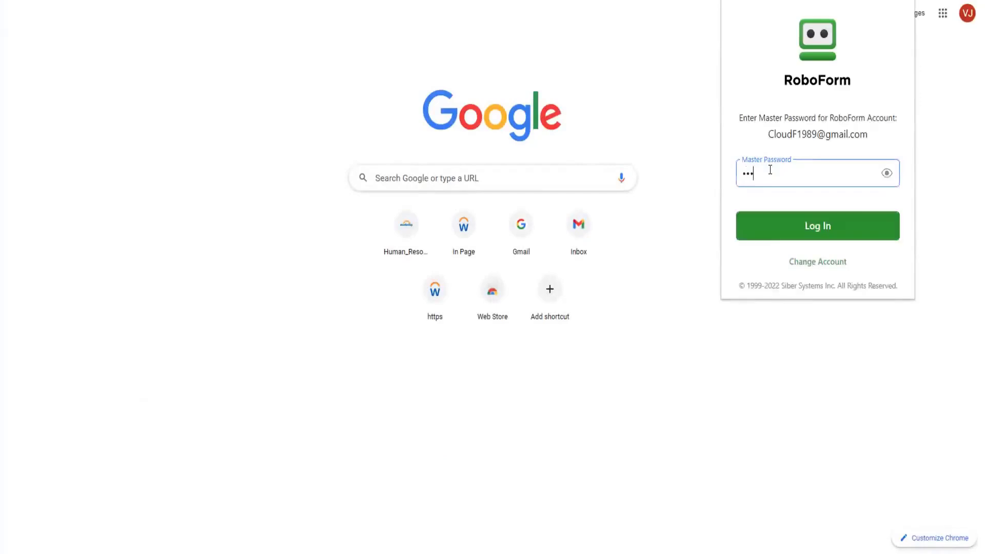
type("•••••")
left_click(794, 227)
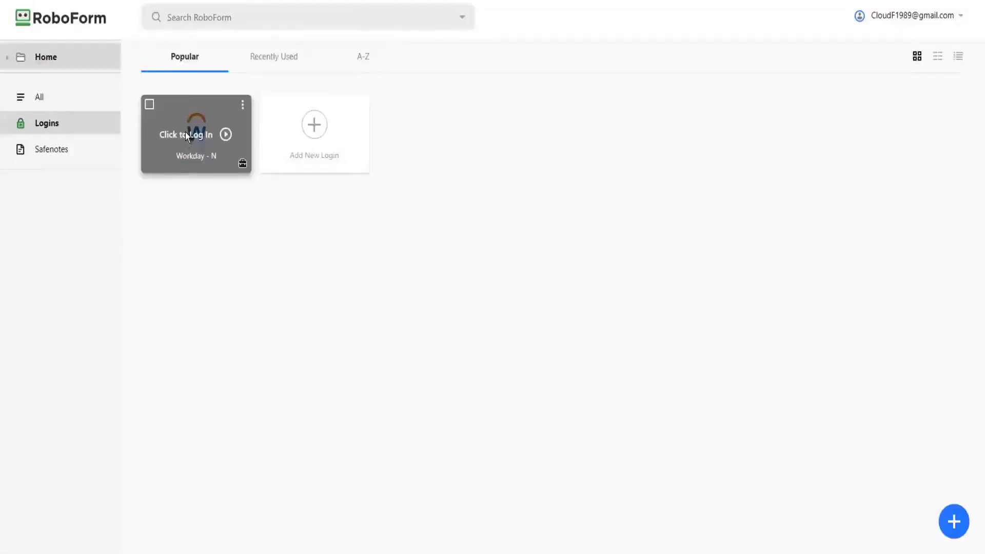
left_click(187, 135)
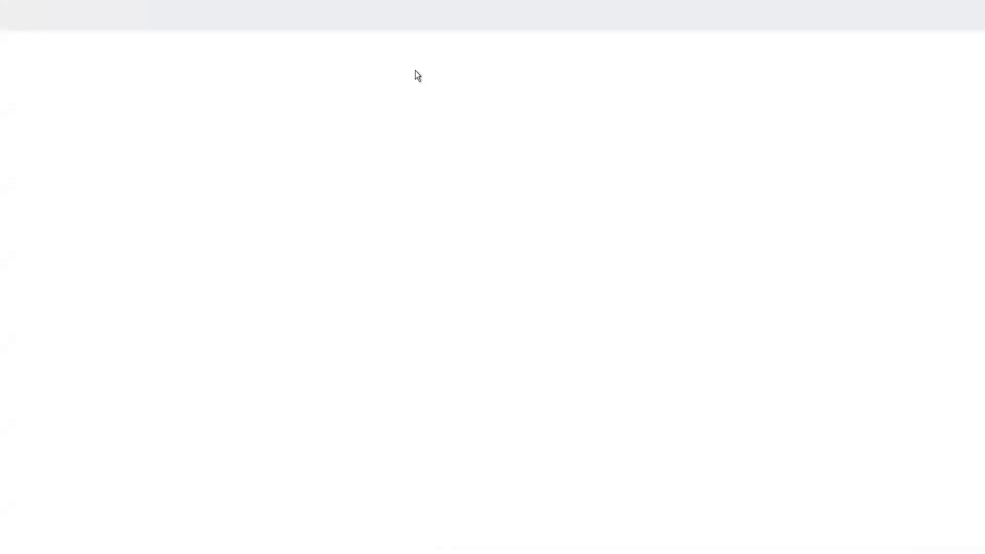
- Search Workday for "req one ti" and open the Request One-Time Payment task
left_click(424, 18)
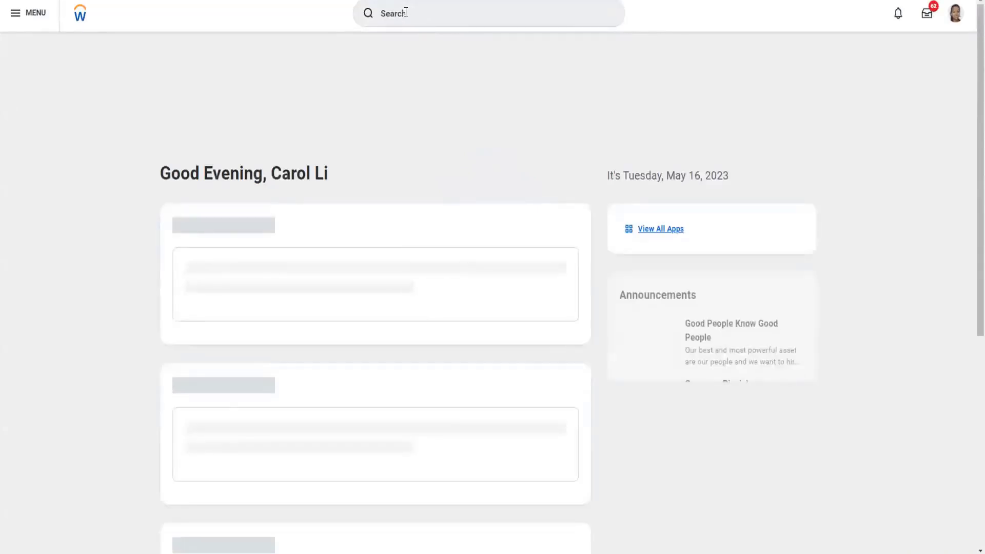
left_click(409, 13)
type("re")
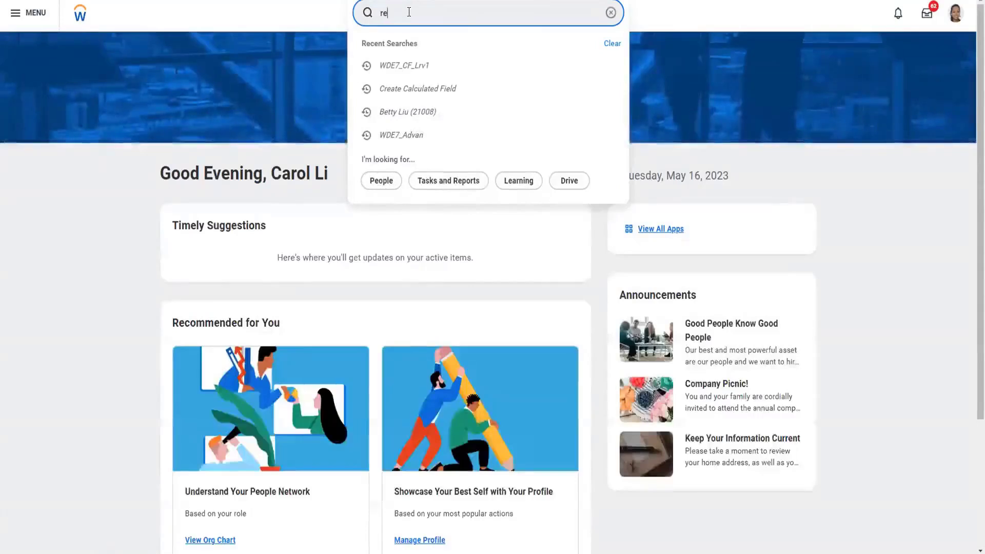
type("q one ti")
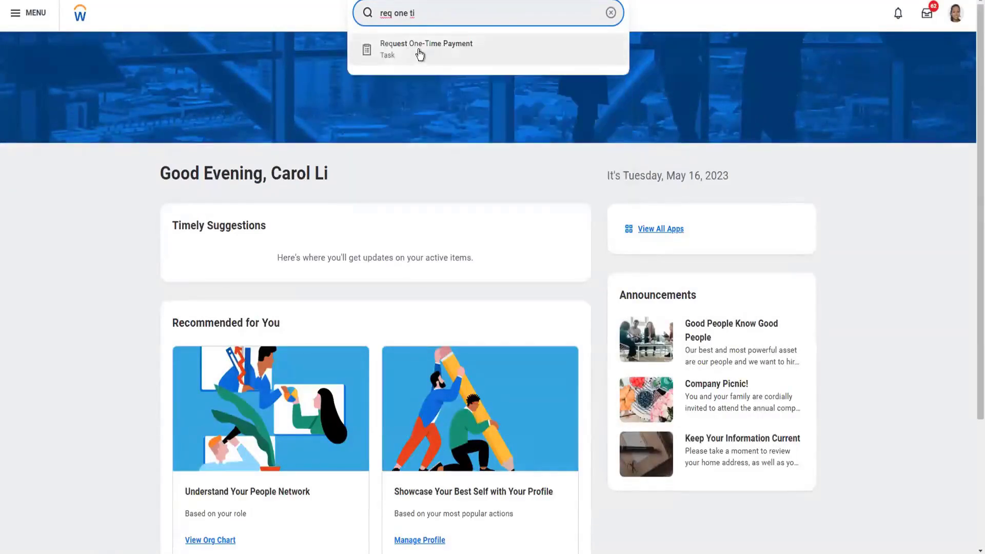
left_click(419, 54)
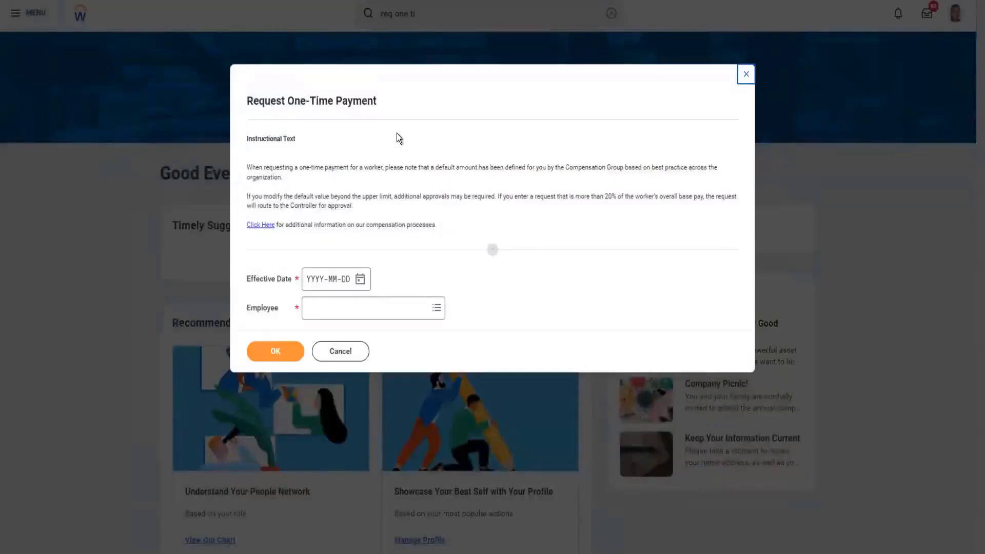
- Start the request with effective date 2023-05-17 for the Workday Architect employee at PAR Ltd
left_click(359, 280)
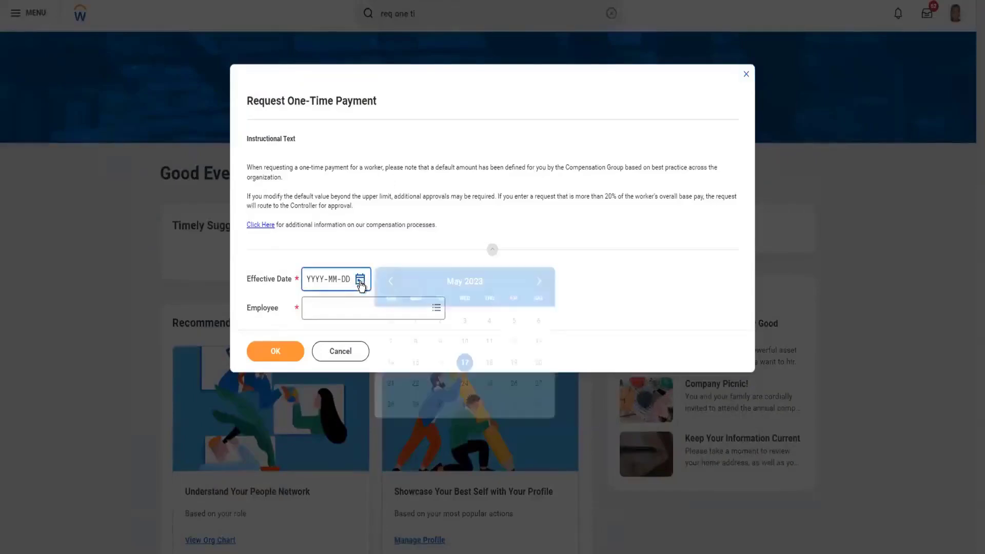
left_click(465, 363)
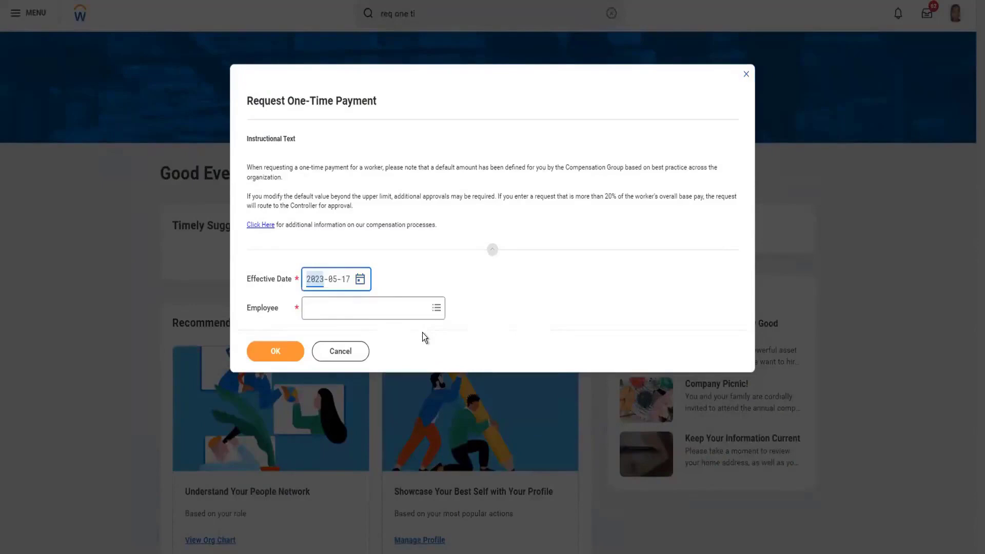
left_click(407, 306)
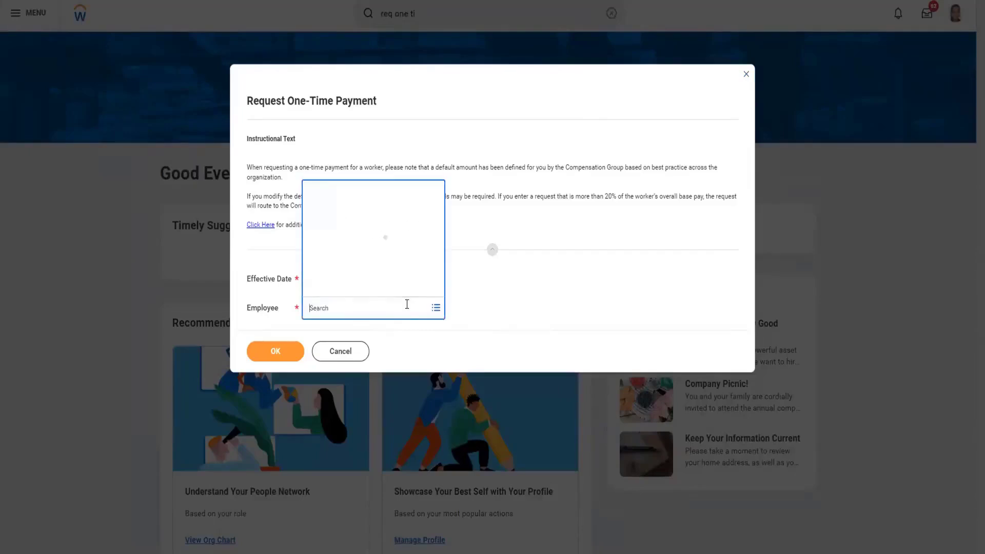
type("john")
key("Return")
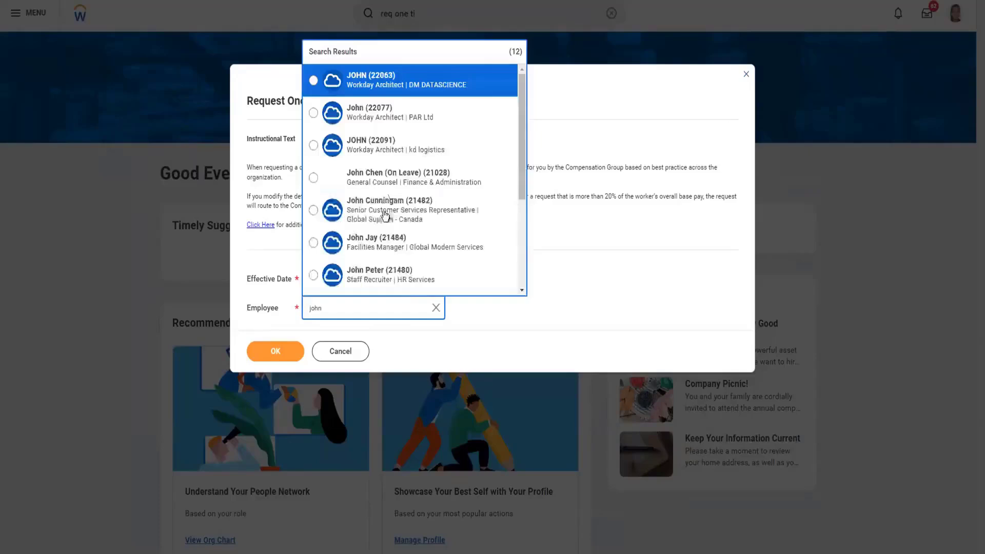
left_click(329, 125)
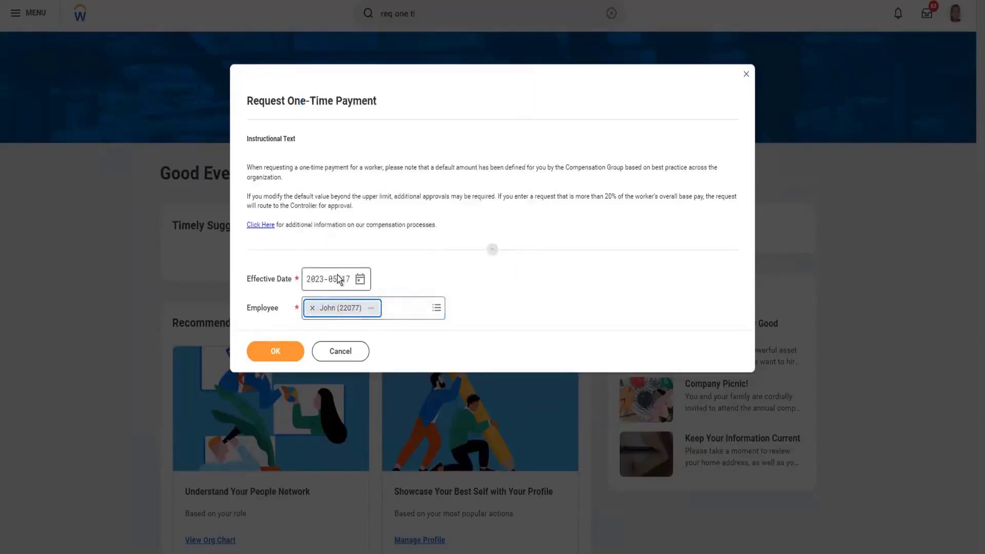
left_click(275, 353)
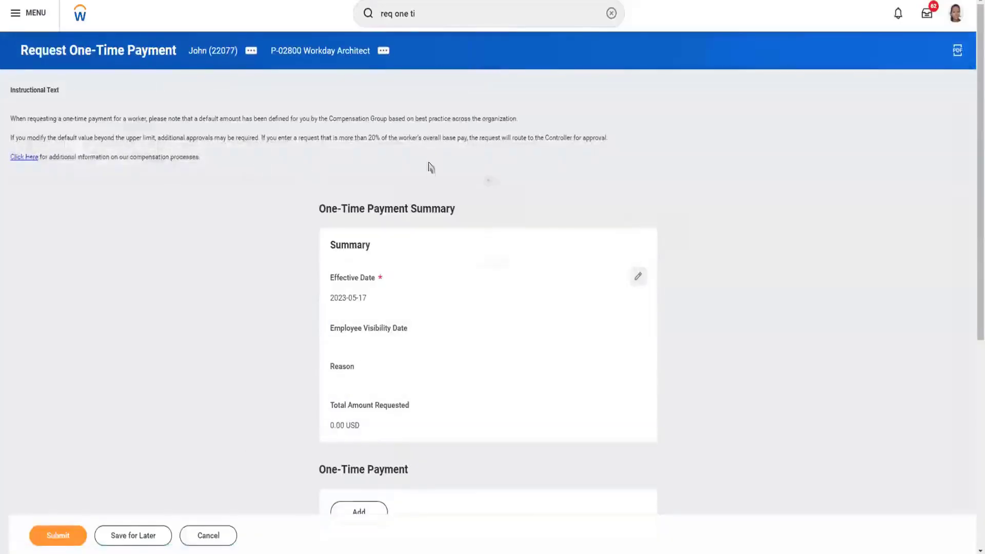
- Set the reason in the One-Time Payment Summary to Incentive > Bonus
scroll(451, 302, "down", 2)
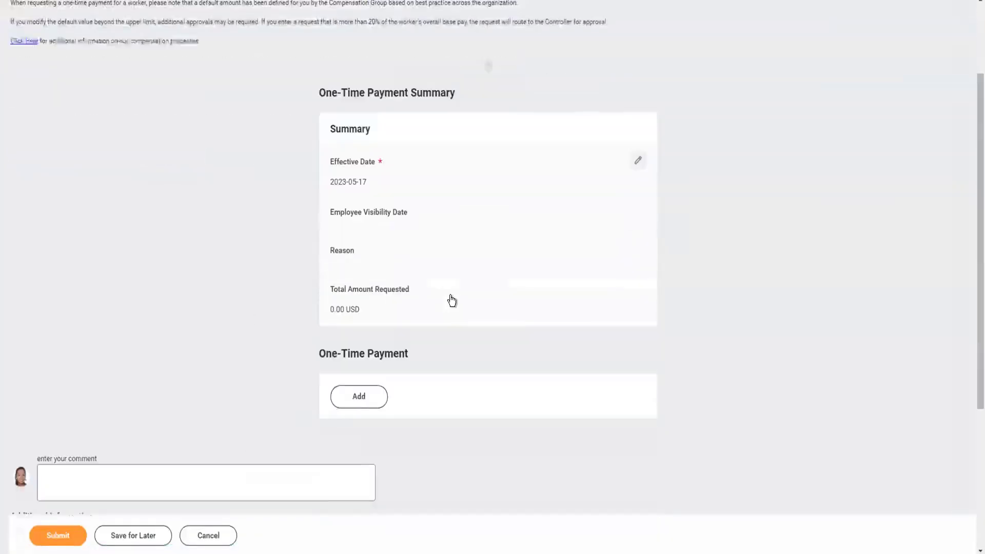
scroll(451, 301, "up", 2)
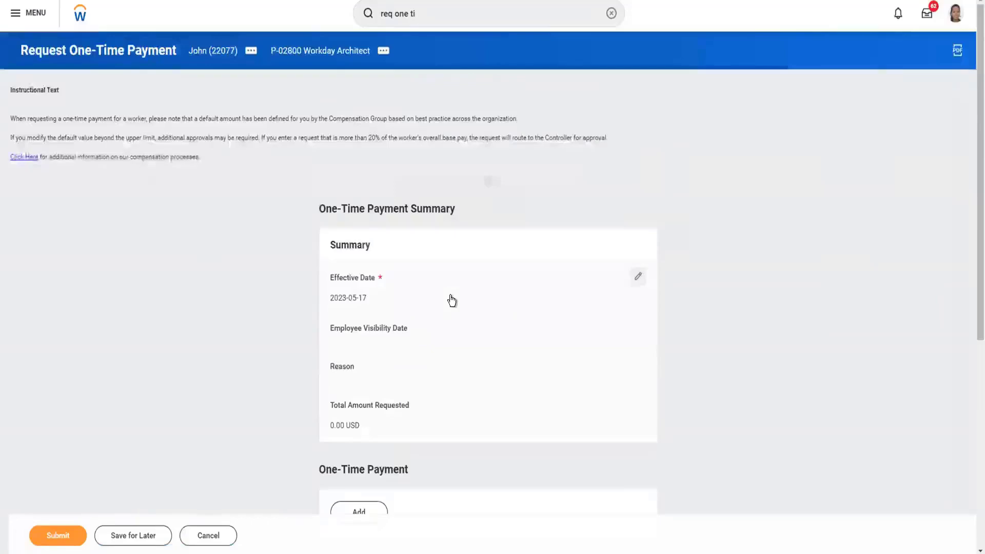
scroll(451, 301, "down", 2)
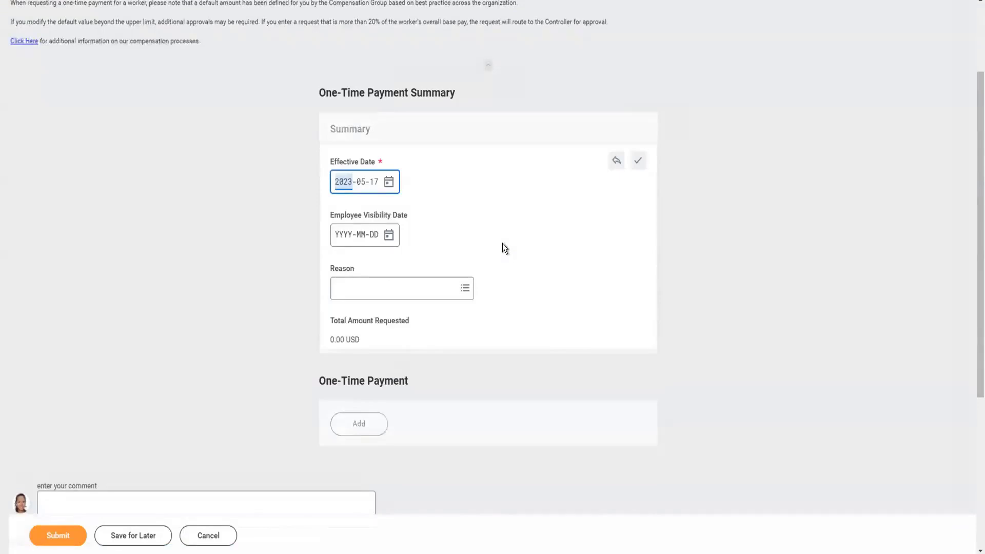
scroll(473, 220, "down", 2)
left_click(467, 174)
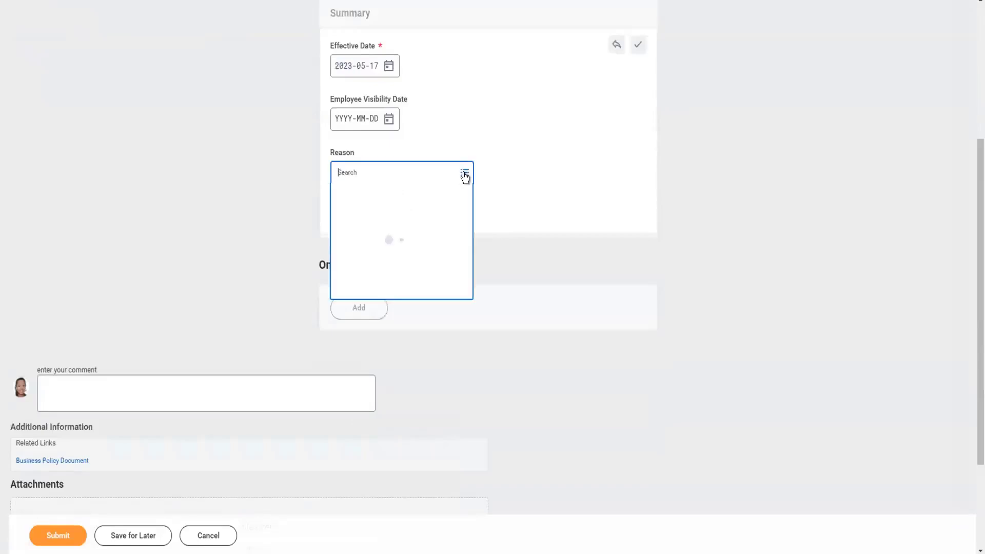
left_click(454, 190)
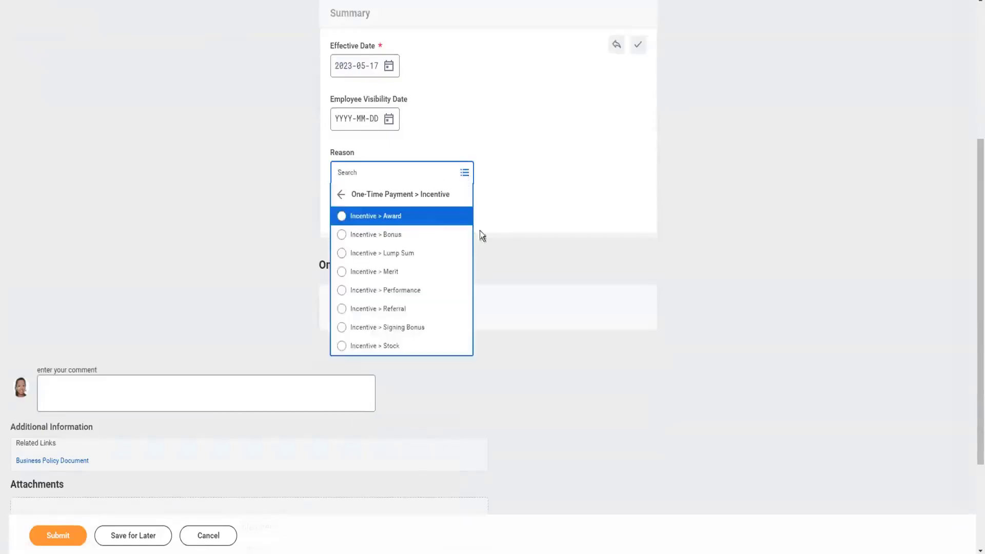
left_click(387, 235)
left_click(488, 206)
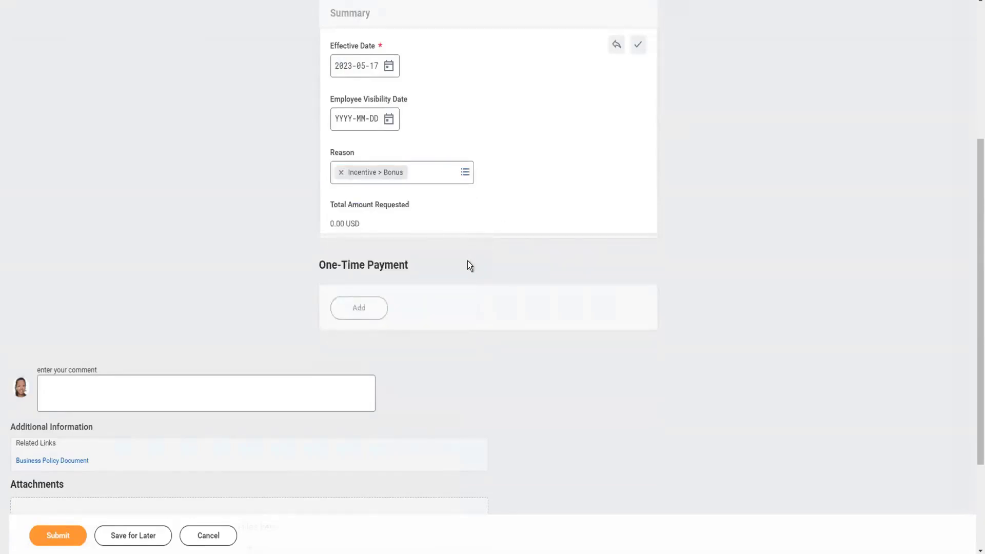
- Add a one-time payment entry to the request and choose Gift Card from all plans as its payment plan
scroll(467, 261, "up", 5)
scroll(438, 305, "down", 2)
scroll(385, 373, "down", 1)
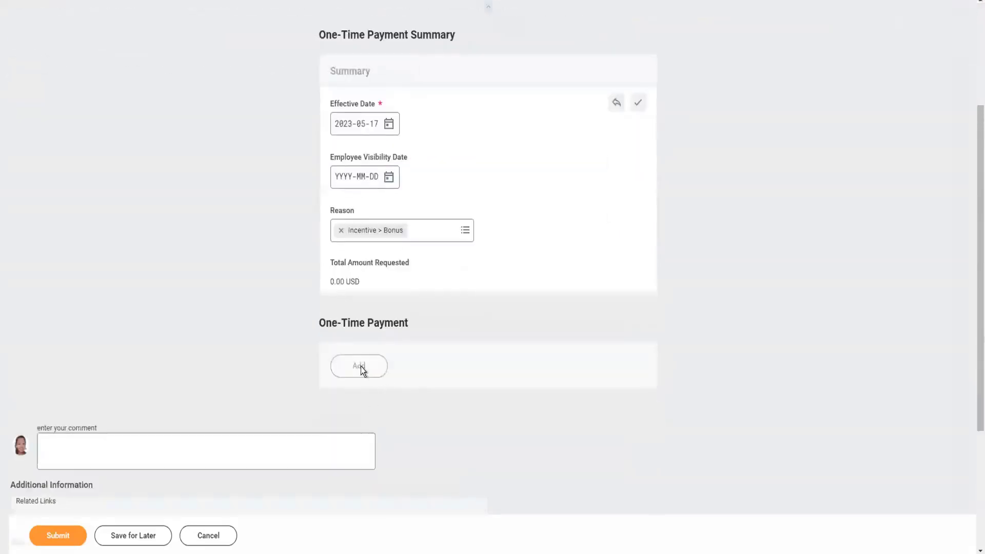
left_click(361, 367)
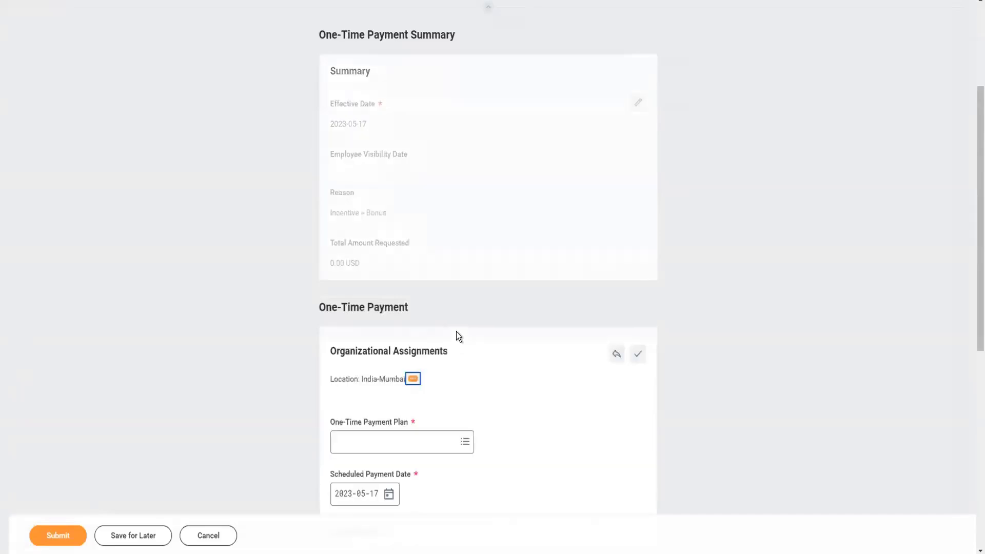
scroll(458, 334, "down", 5)
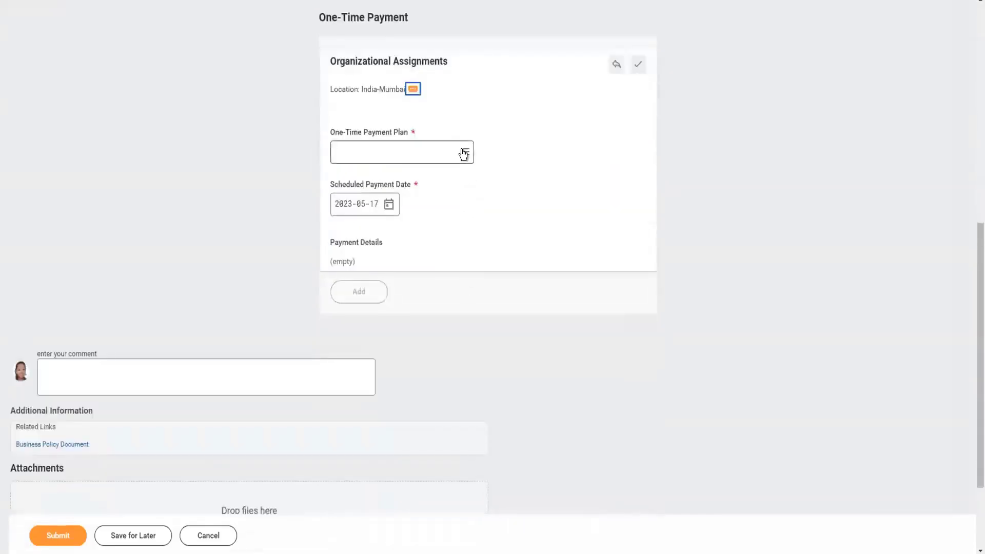
left_click(464, 152)
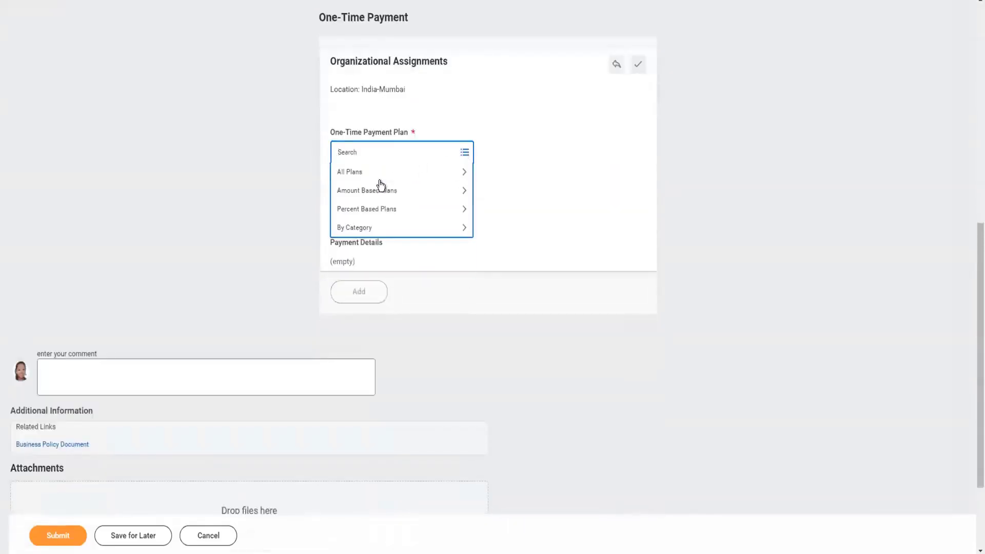
left_click(359, 174)
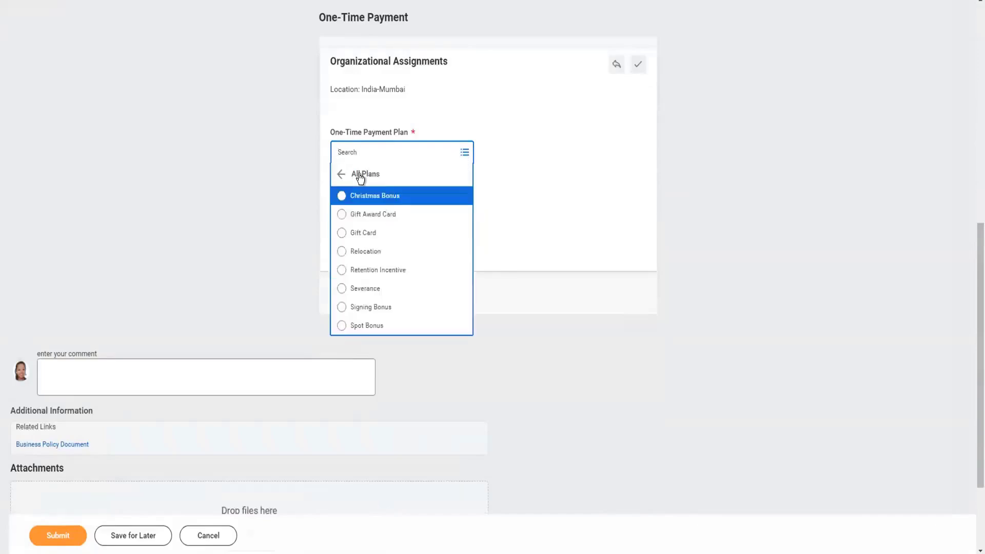
left_click(349, 236)
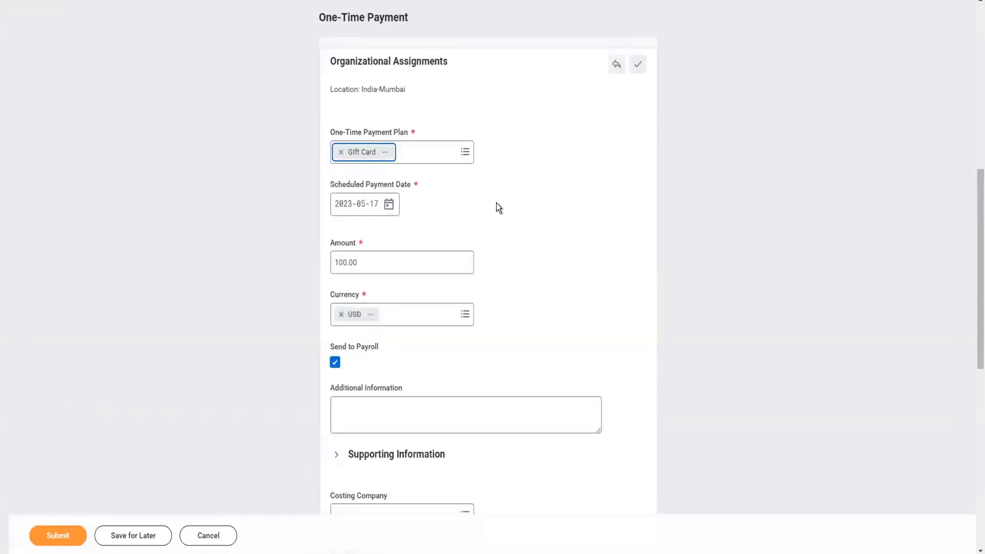
- Review the Gift Card entry's scheduled payment date, amount, currency and payroll fields
scroll(497, 202, "down", 1)
scroll(496, 203, "up", 2)
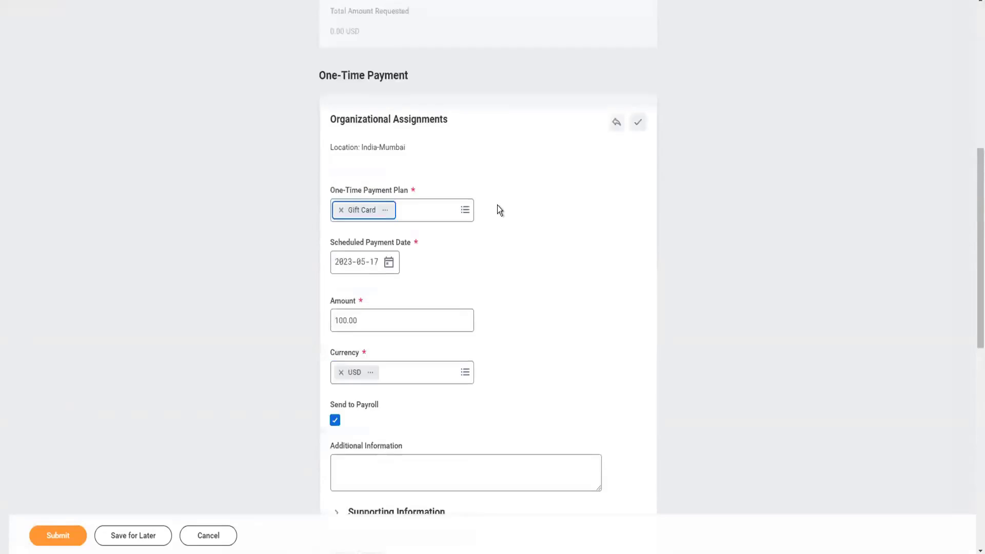
scroll(500, 213, "down", 2)
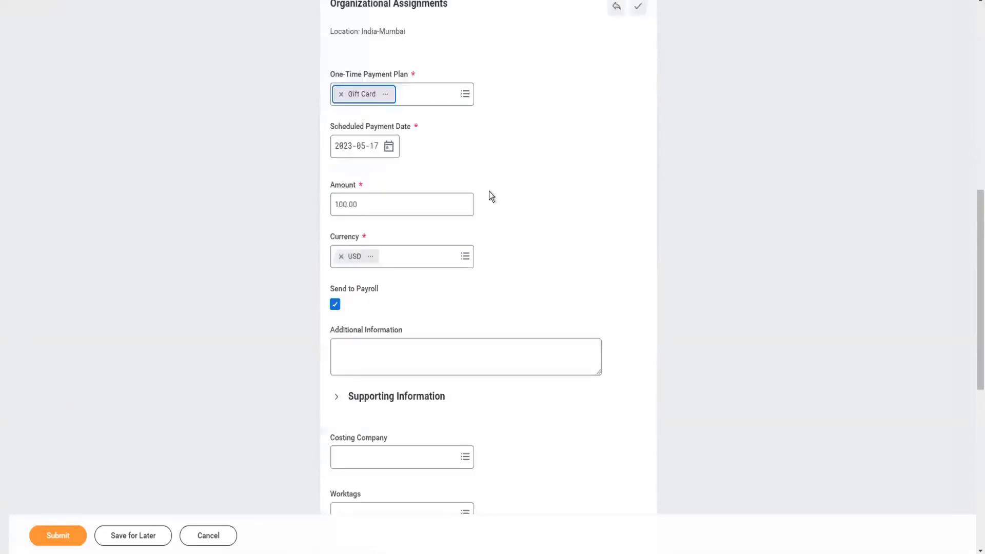
scroll(380, 62, "down", 1)
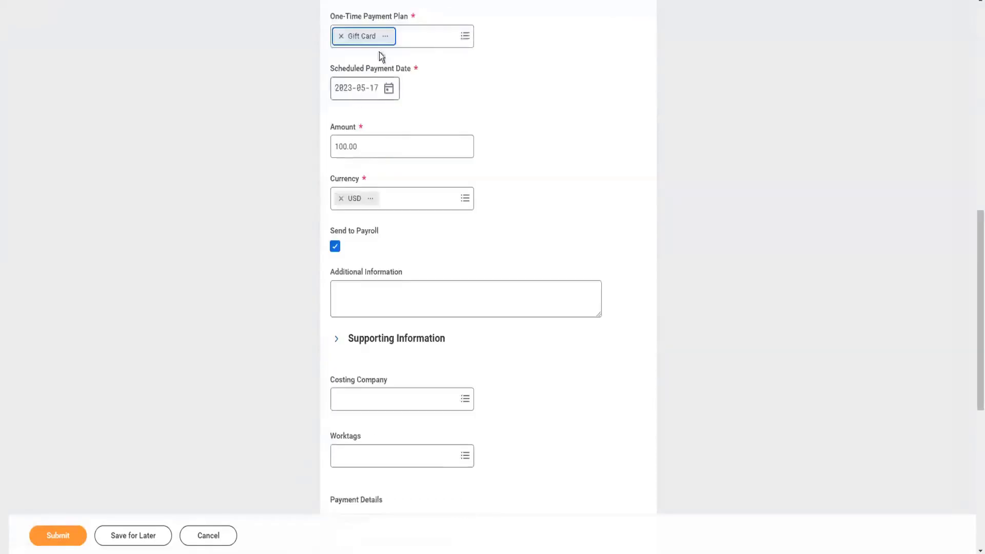
scroll(405, 116, "up", 1)
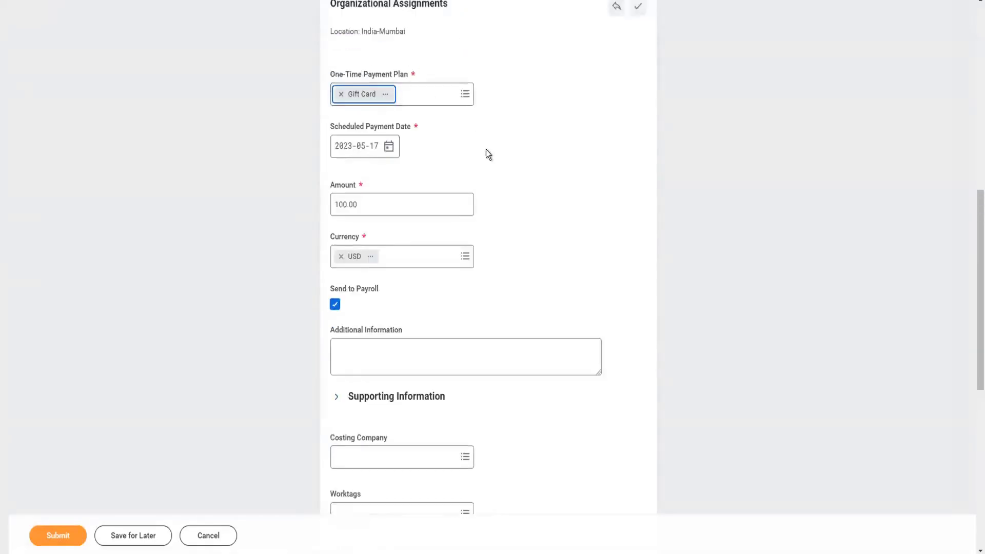
scroll(486, 150, "down", 1)
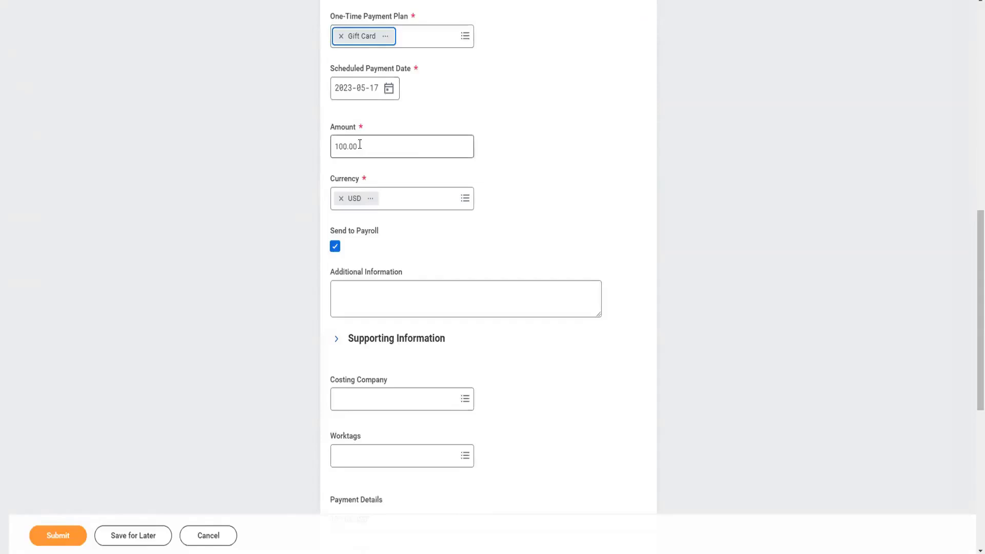
left_click(407, 150)
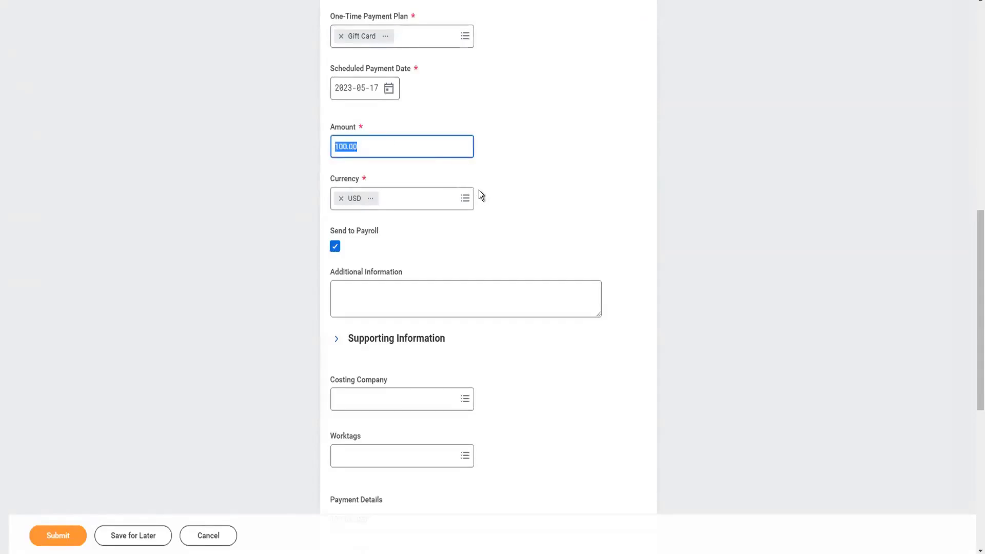
scroll(480, 194, "down", 1)
scroll(443, 191, "down", 1)
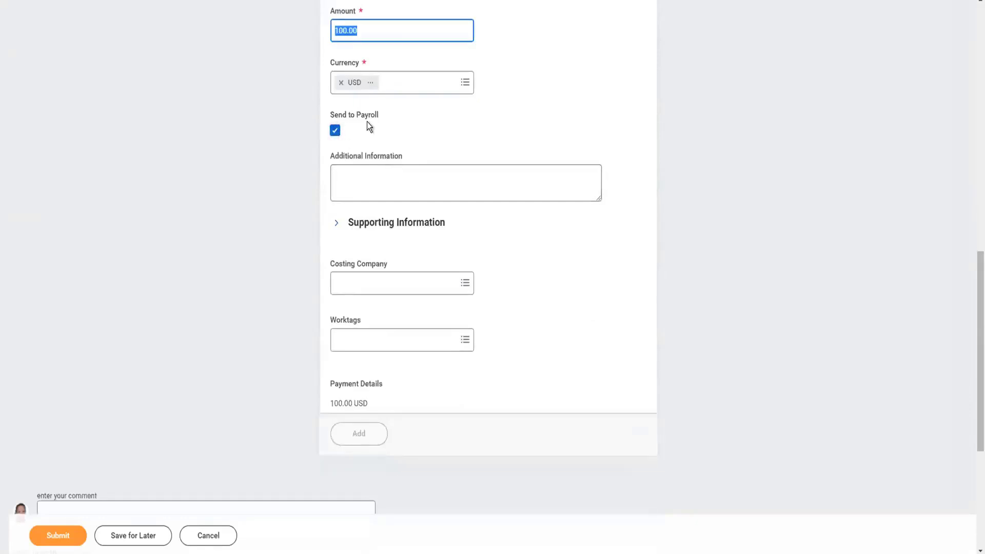
- Toggle the Send to Payroll option of the Gift Card payment off and back on
left_click(335, 131)
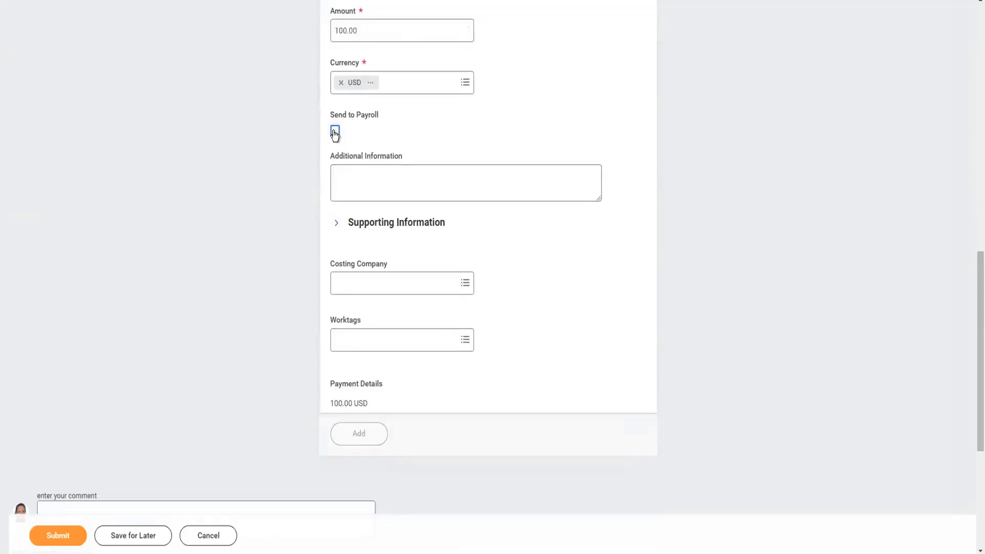
left_click(335, 133)
left_click(335, 132)
left_click(335, 131)
left_click(336, 131)
left_click(336, 132)
- Examine the whole one-time payment request, from the instructional text and summary through the payment fields to the attachments section
scroll(442, 182, "down", 2)
scroll(445, 181, "up", 4)
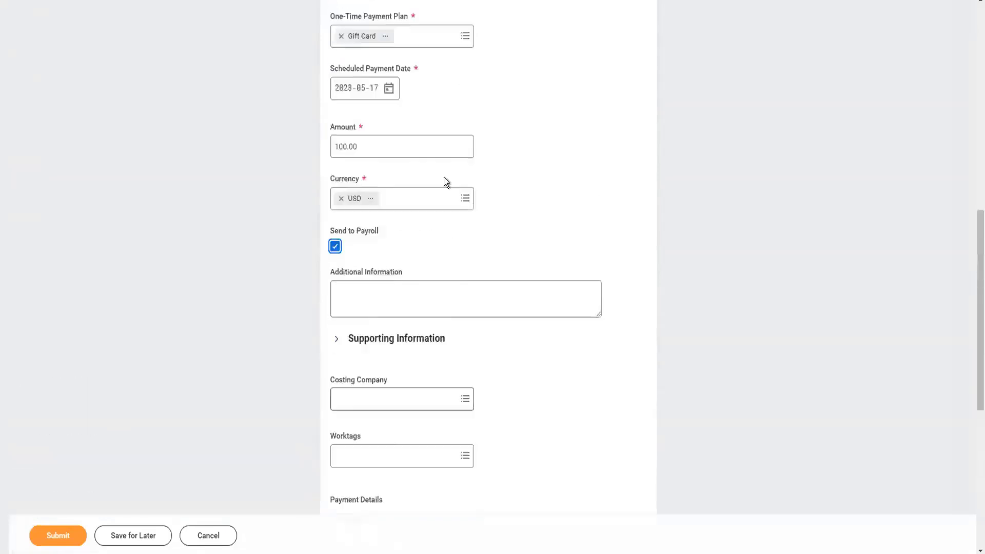
scroll(456, 205, "up", 3)
scroll(469, 317, "up", 3)
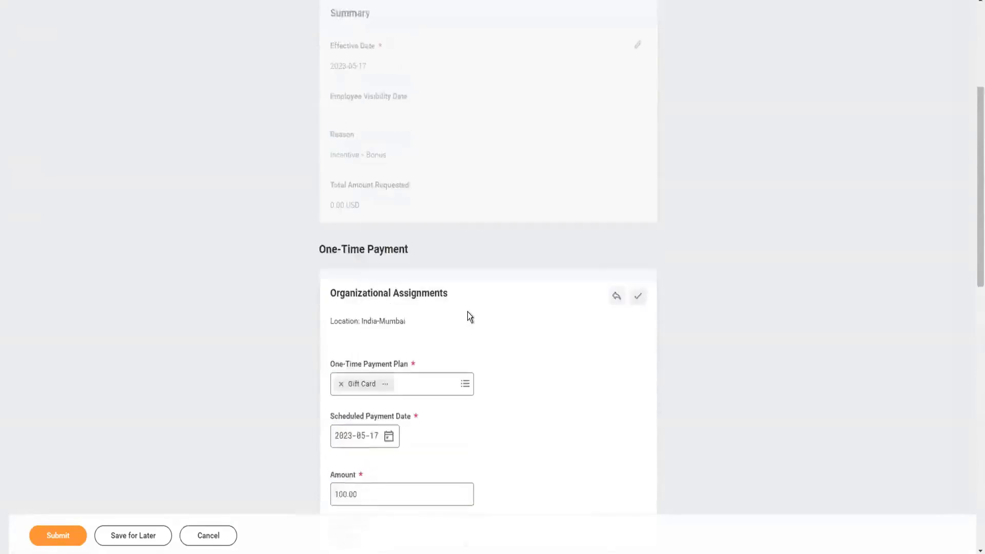
scroll(460, 295, "down", 9)
scroll(460, 291, "up", 8)
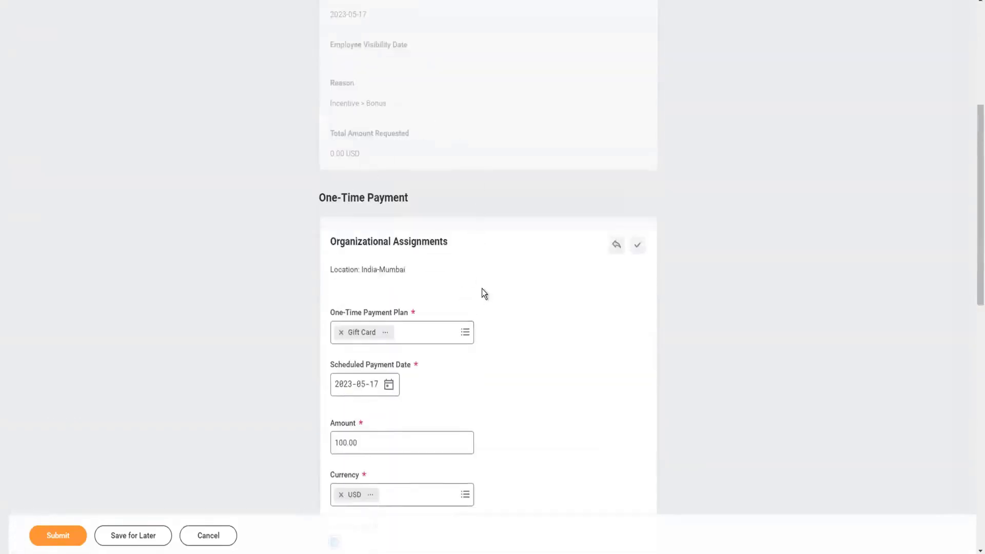
scroll(482, 290, "down", 2)
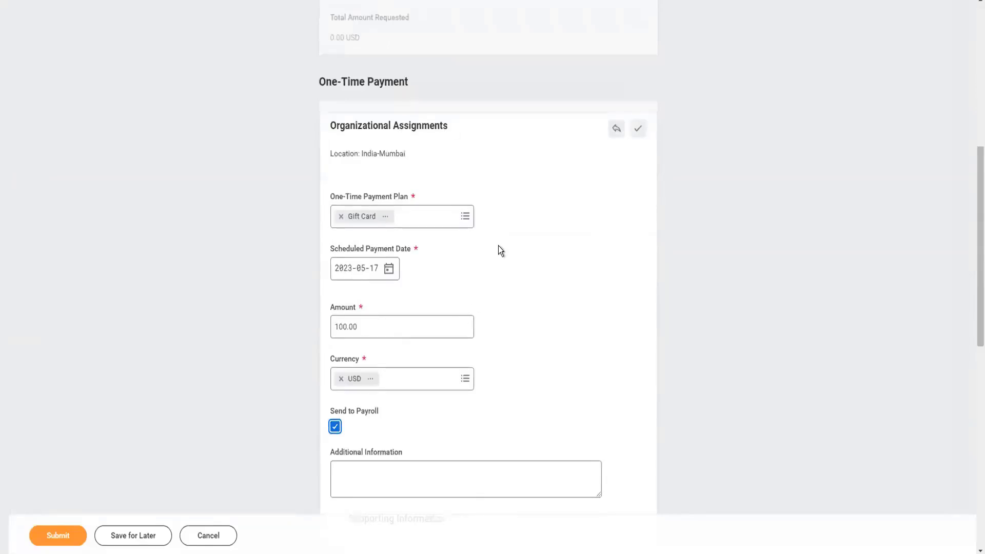
scroll(499, 250, "down", 4)
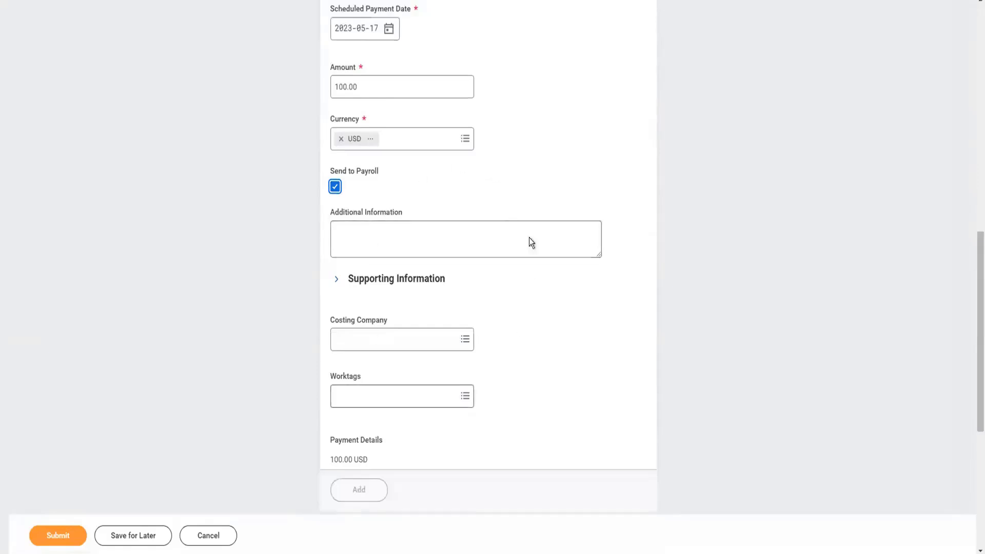
scroll(495, 190, "up", 3)
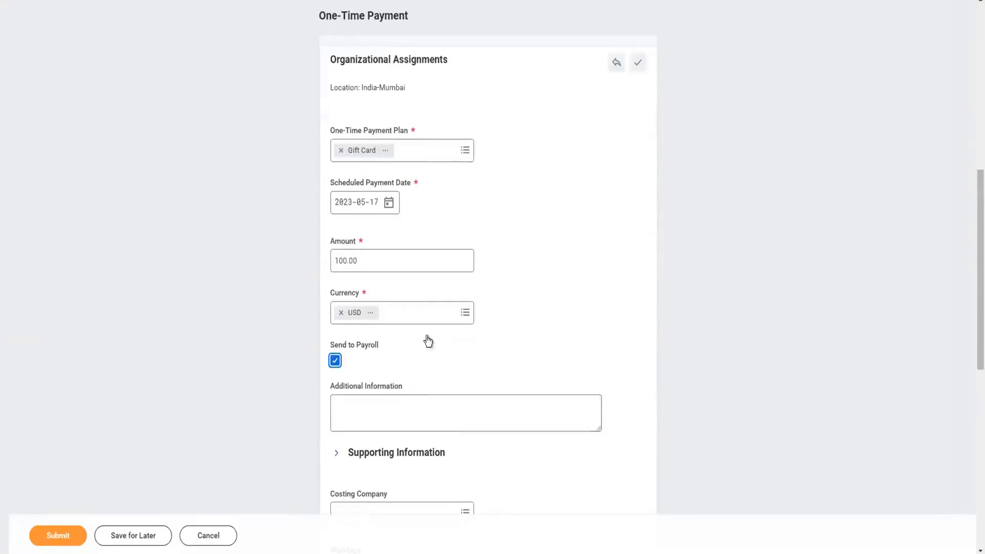
scroll(454, 319, "up", 6)
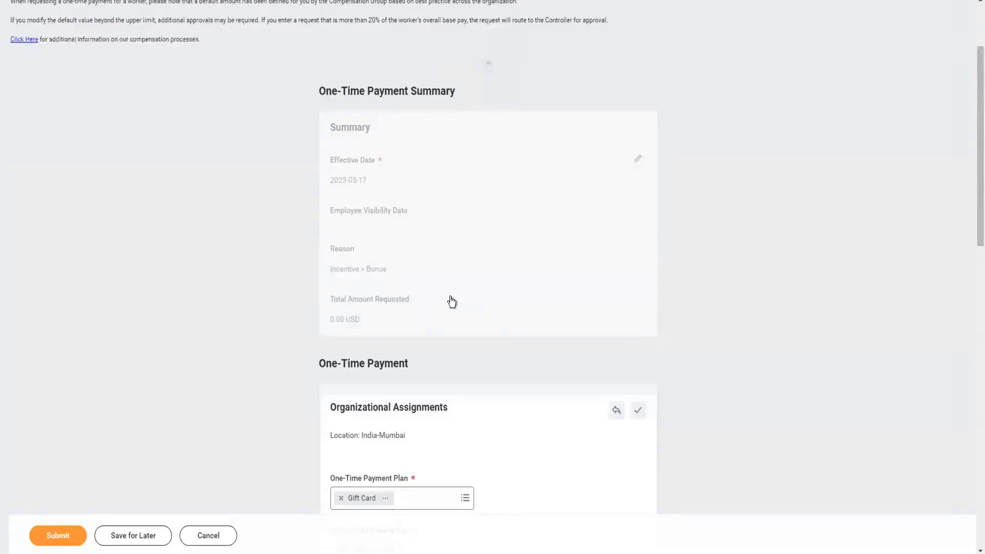
scroll(453, 297, "up", 2)
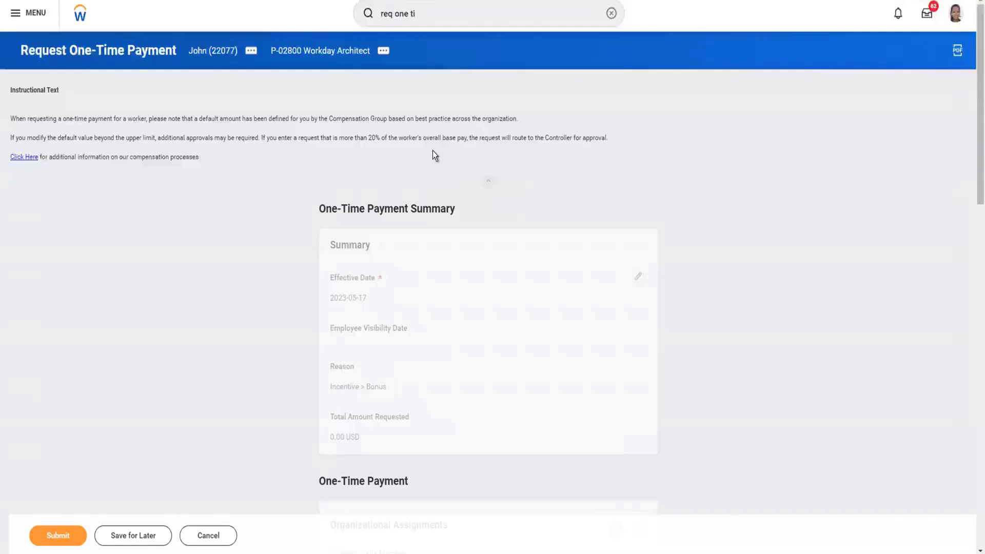
scroll(432, 151, "down", 15)
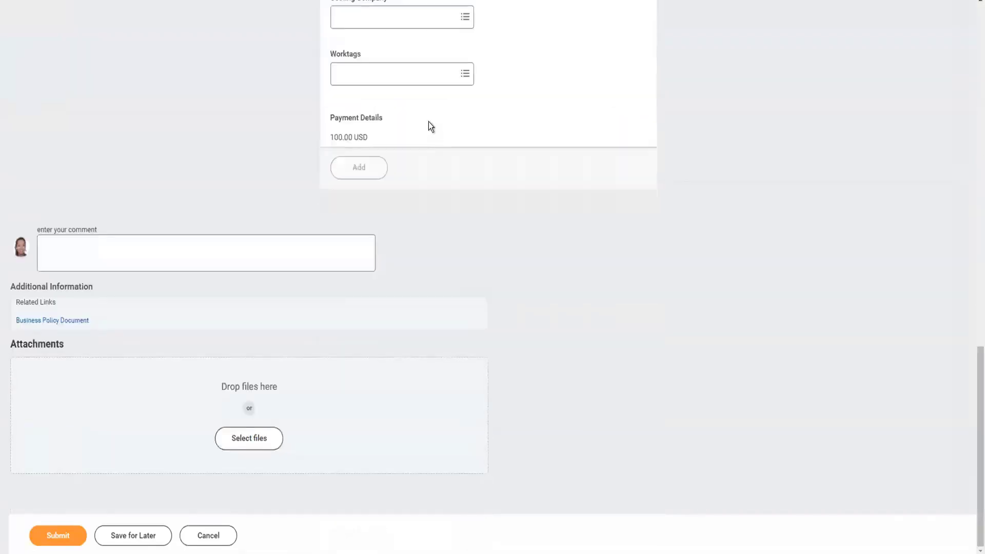
scroll(429, 125, "up", 10)
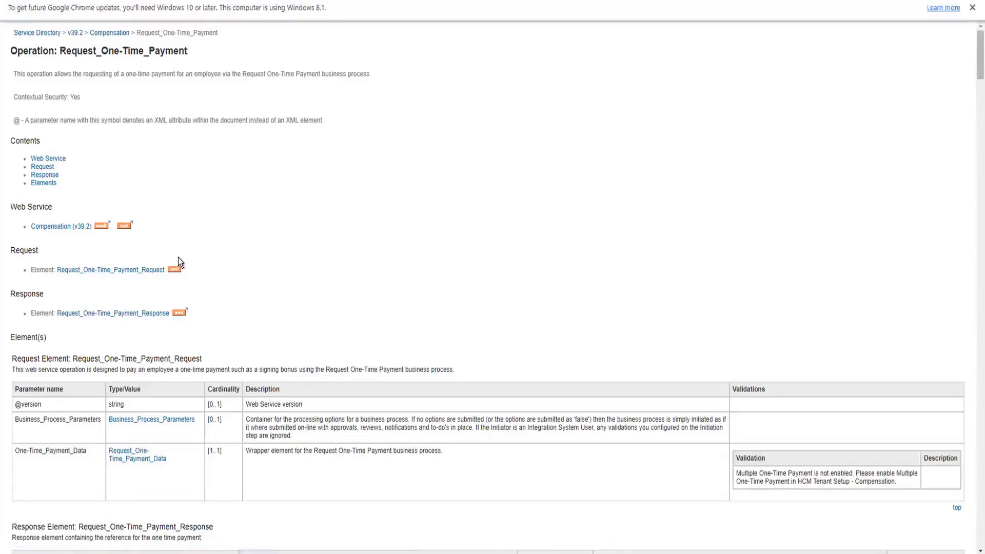
- In the Workday web services documentation, open the sample XML for Request_One-Time_Payment_Request and examine its business process and payment data elements
left_click(175, 270)
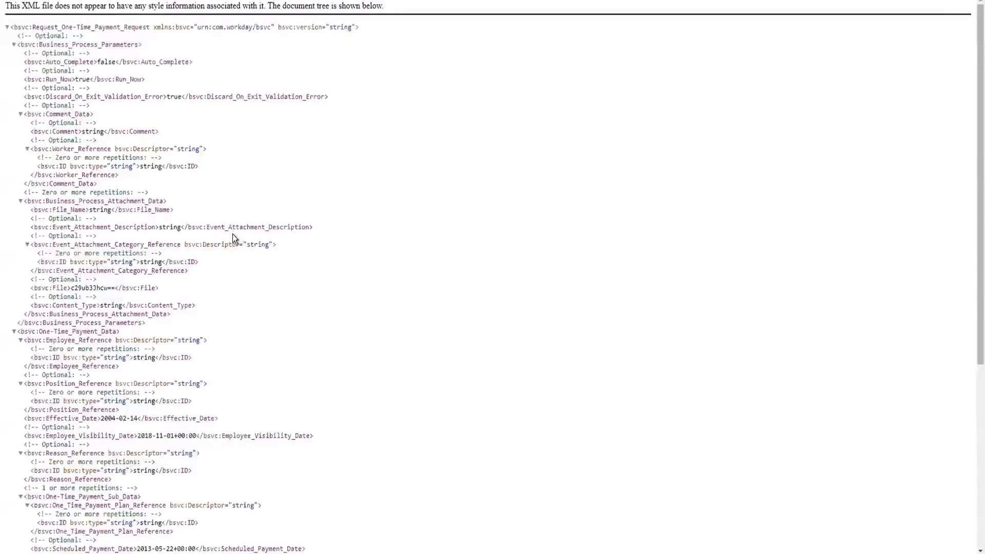
scroll(234, 234, "down", 5)
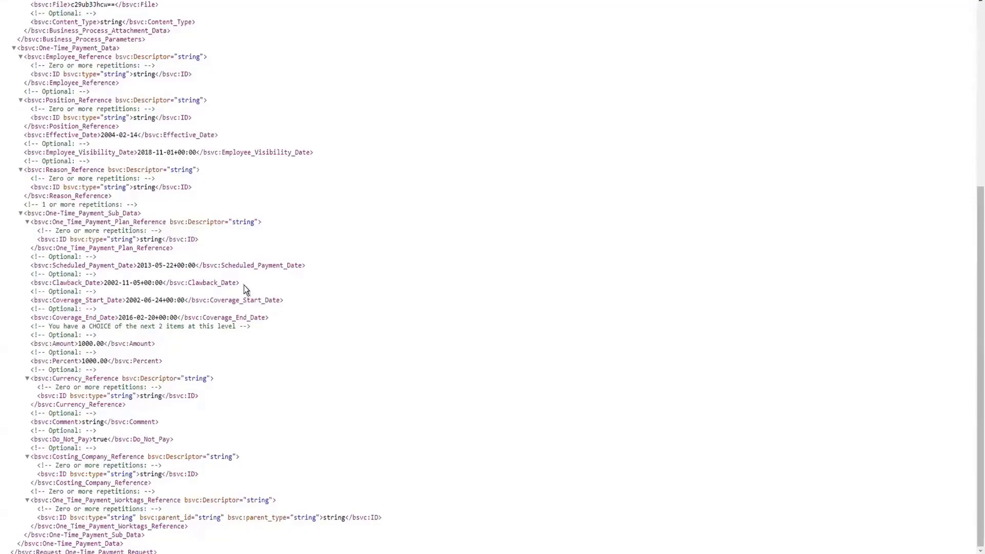
scroll(262, 283, "up", 6)
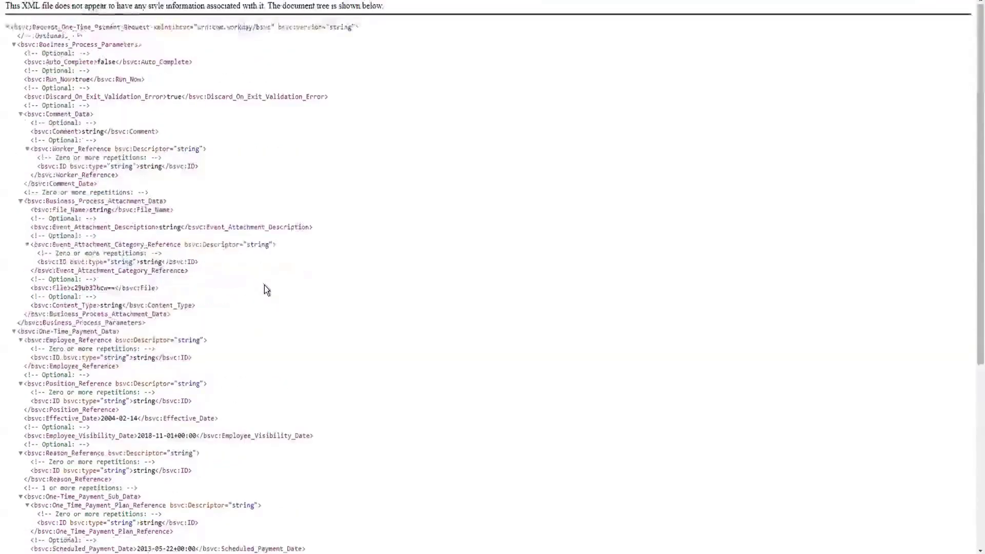
scroll(246, 205, "down", 1)
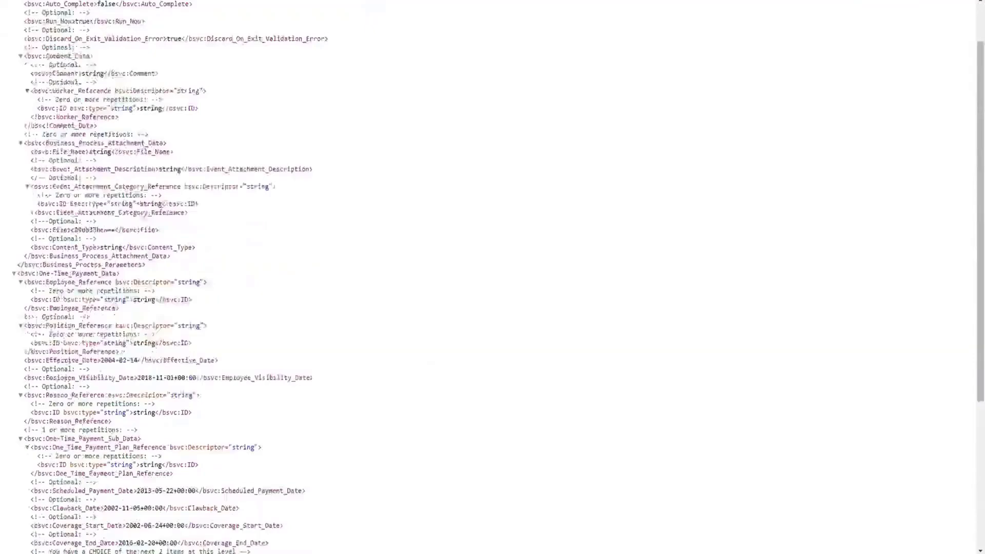
- Return to the Request_One-Time_Payment operation page and open the sample XML for the Request_One-Time_Payment_Response element
left_click(216, 2)
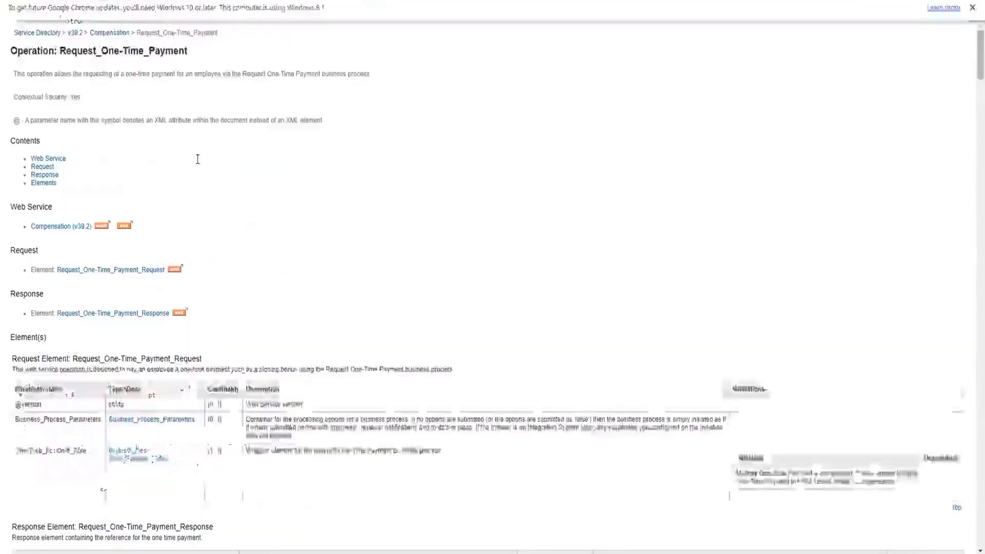
left_click(180, 312)
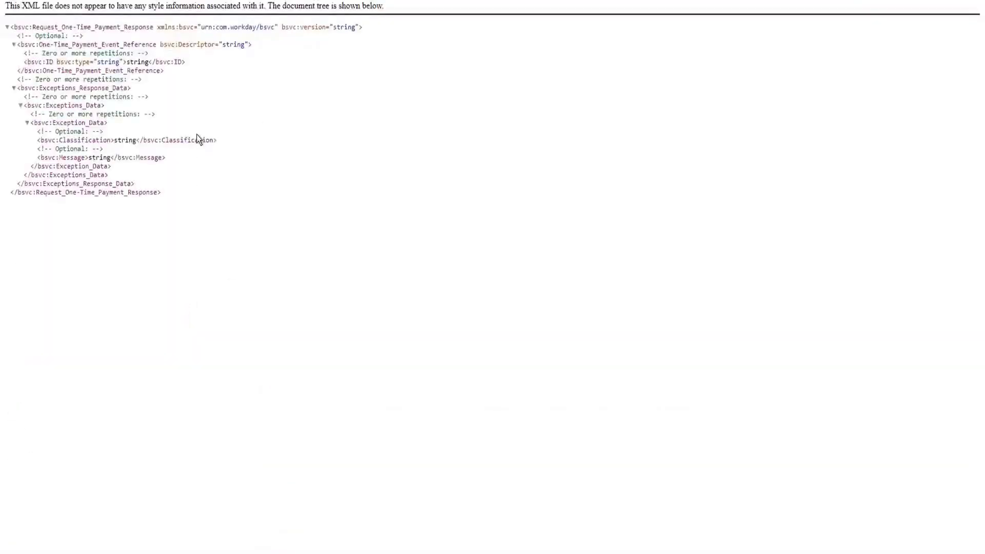